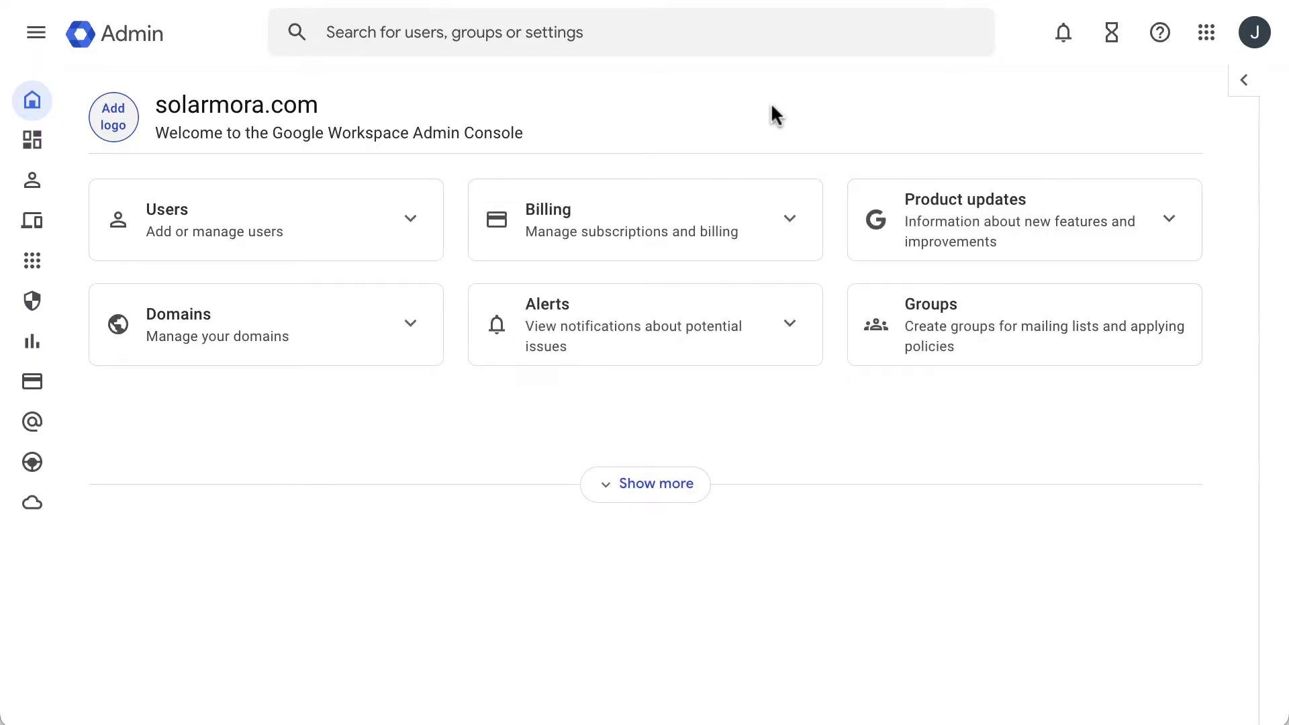
Find the POP and IMAP access setting, enable IMAP for all users allowing any mail client, and save
{"action": "left_click", "coordinate": [759, 40]}
{"action": "type", "text": "imap"}
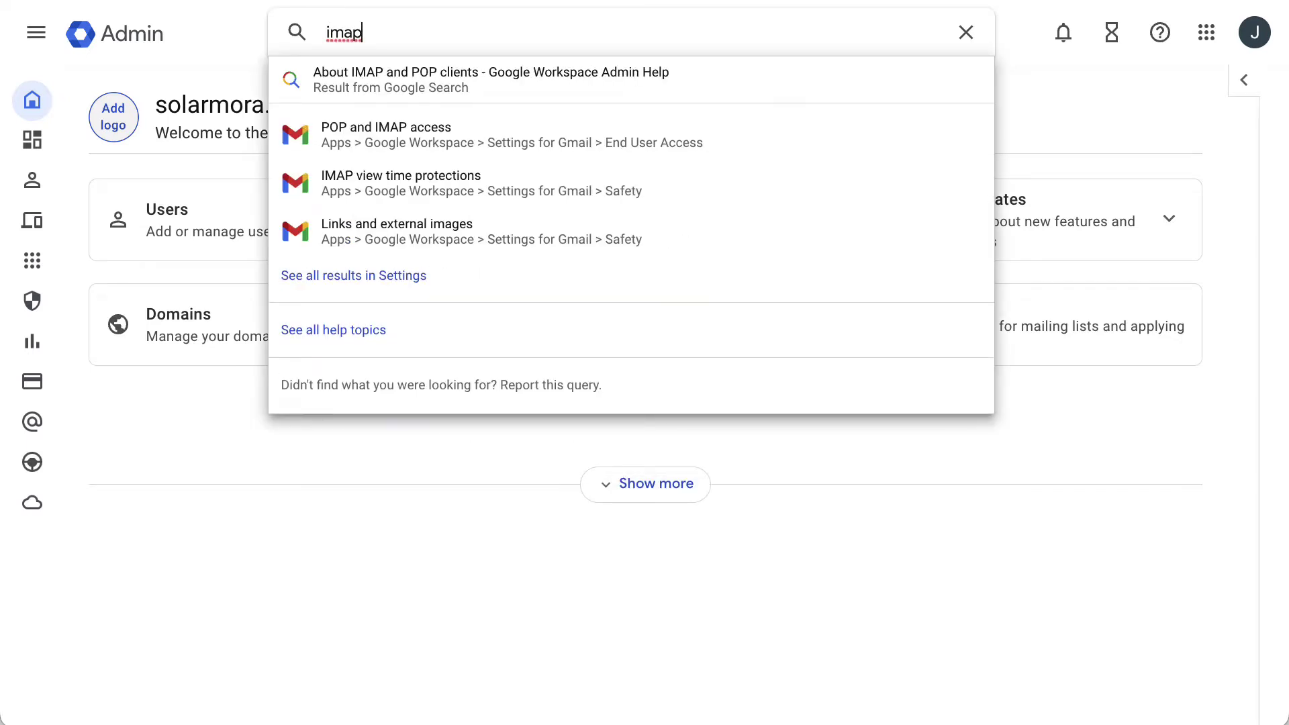
{"action": "left_click", "coordinate": [797, 135]}
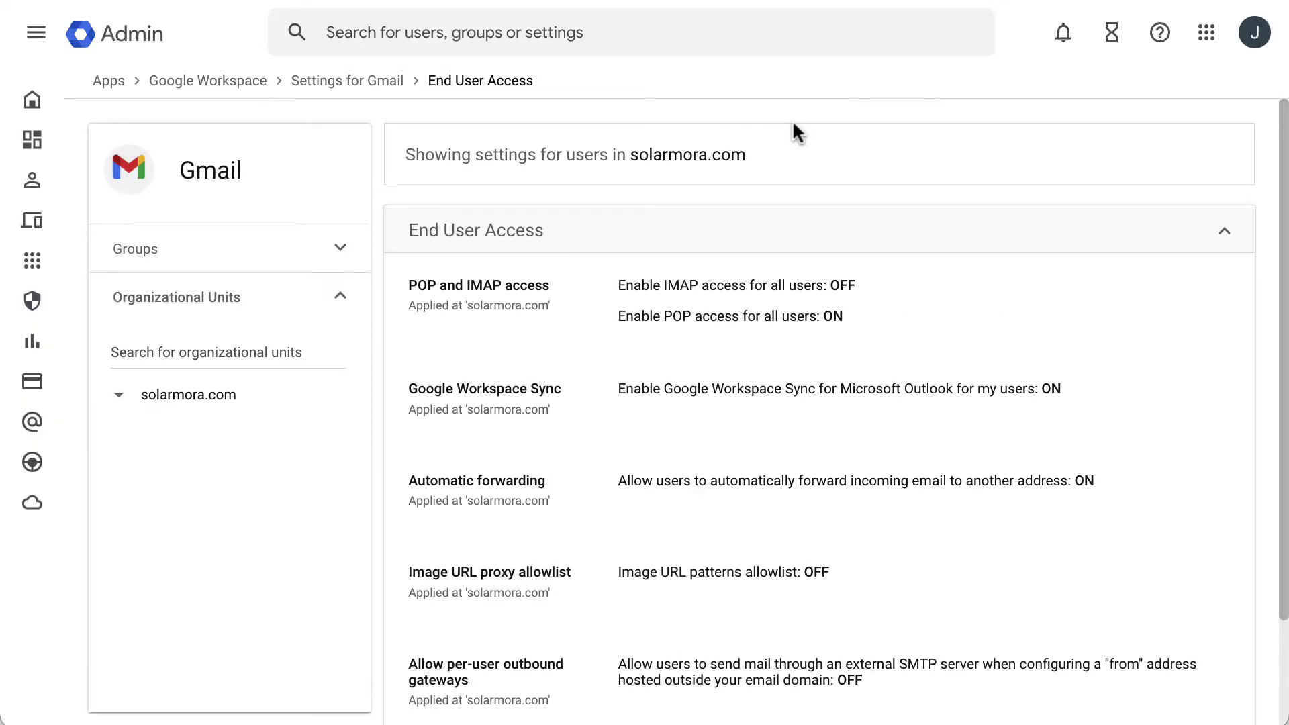
{"action": "left_click", "coordinate": [916, 303]}
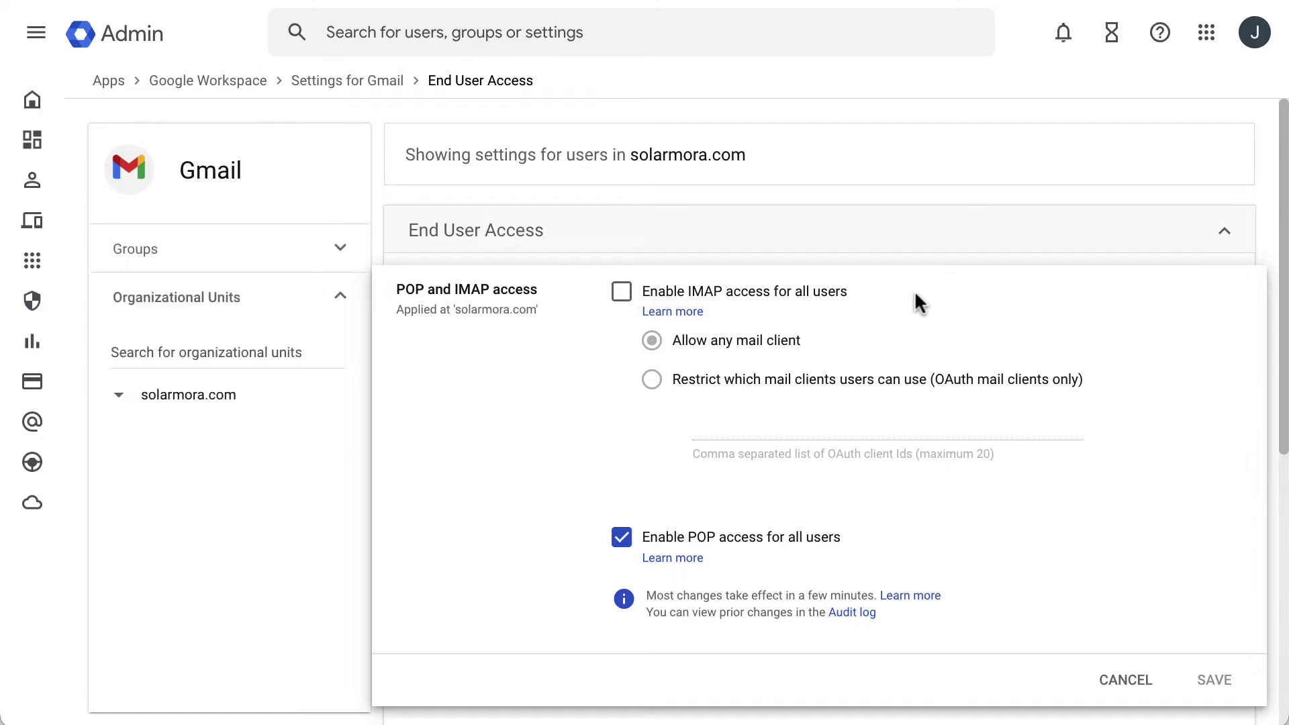
{"action": "left_click", "coordinate": [622, 296]}
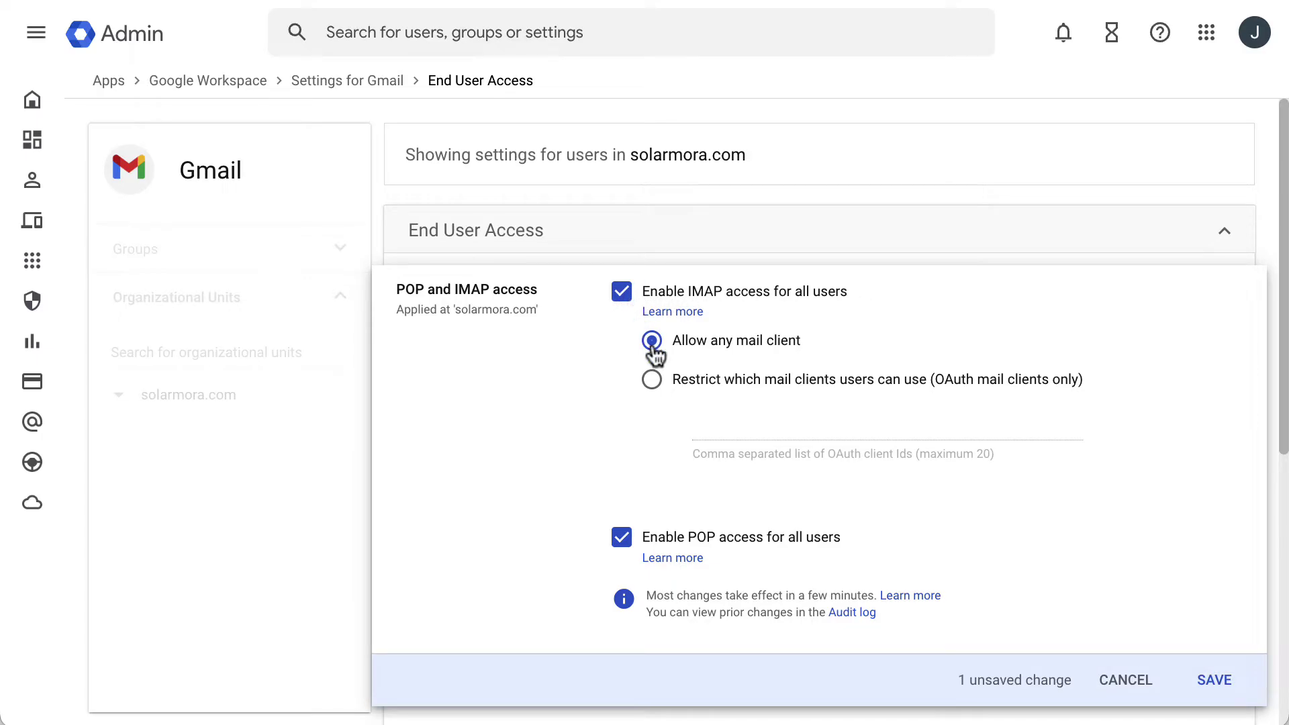
{"action": "left_click", "coordinate": [1216, 699]}
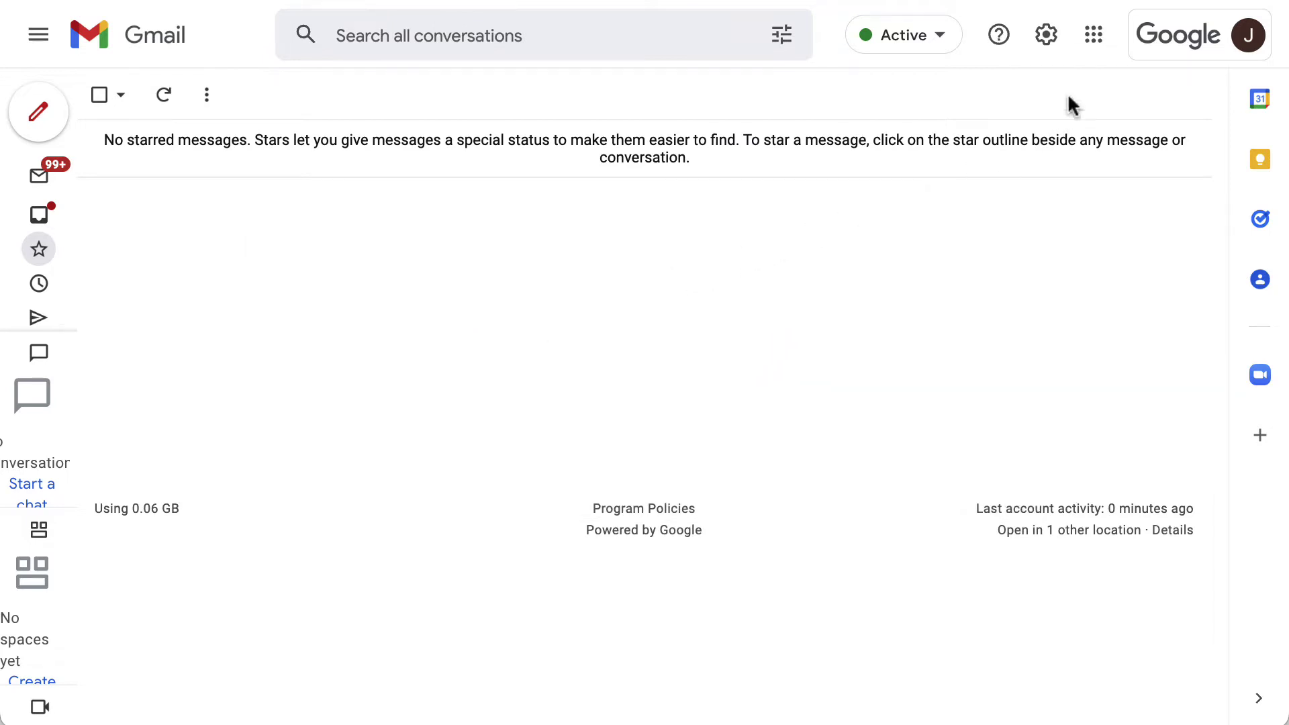
Select Enable IMAP on Gmail's Forwarding and POP/IMAP settings tab and save the changes
{"action": "left_click", "coordinate": [1057, 47]}
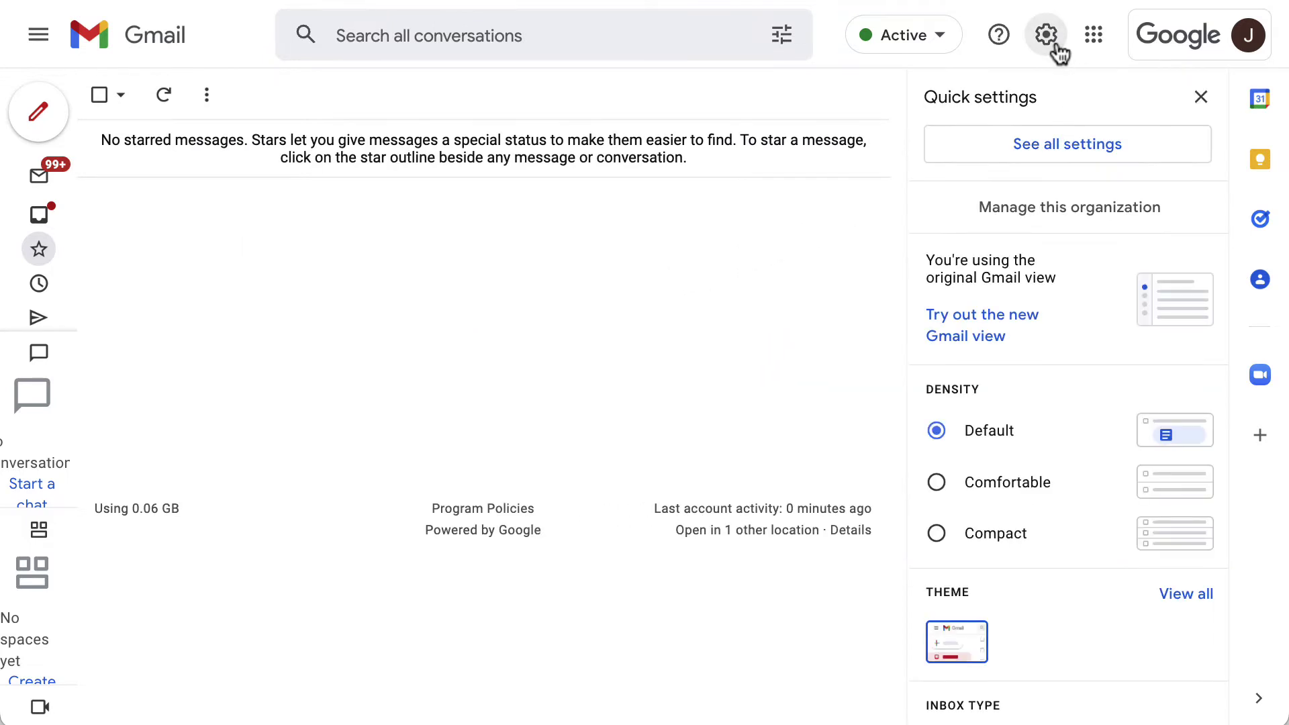
{"action": "left_click", "coordinate": [1148, 149]}
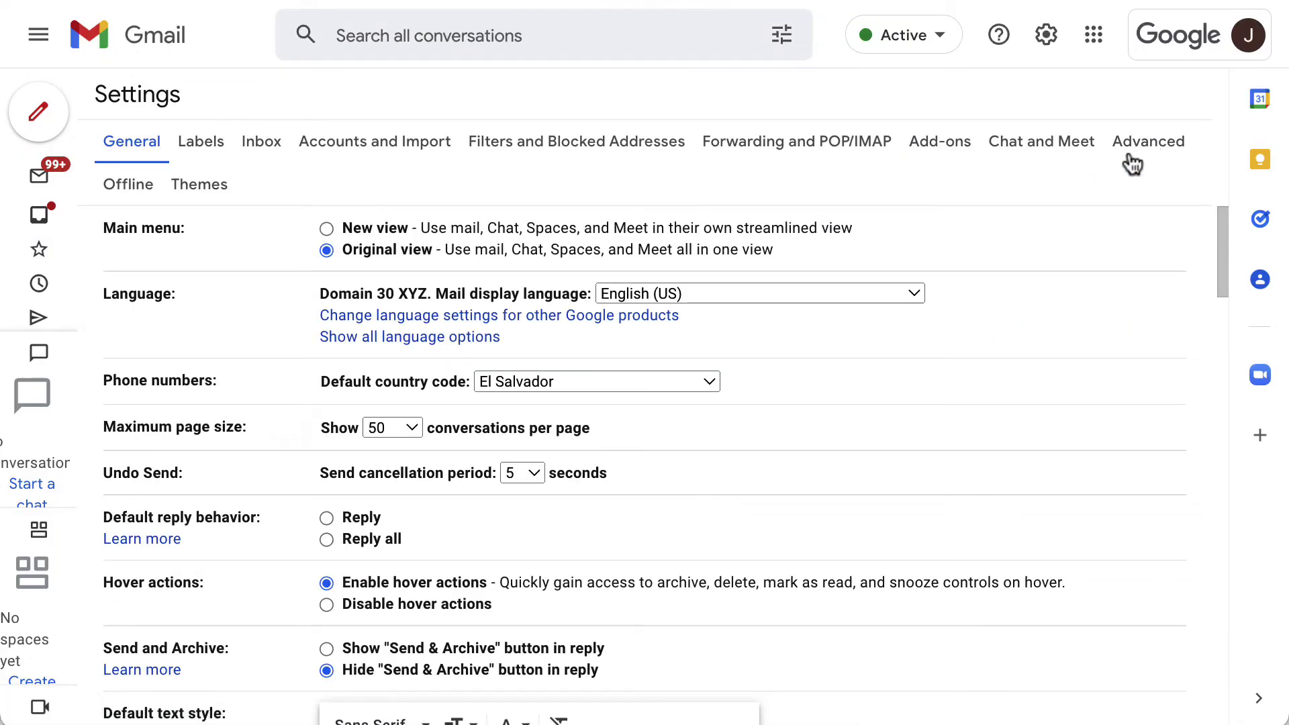
{"action": "left_click", "coordinate": [779, 161]}
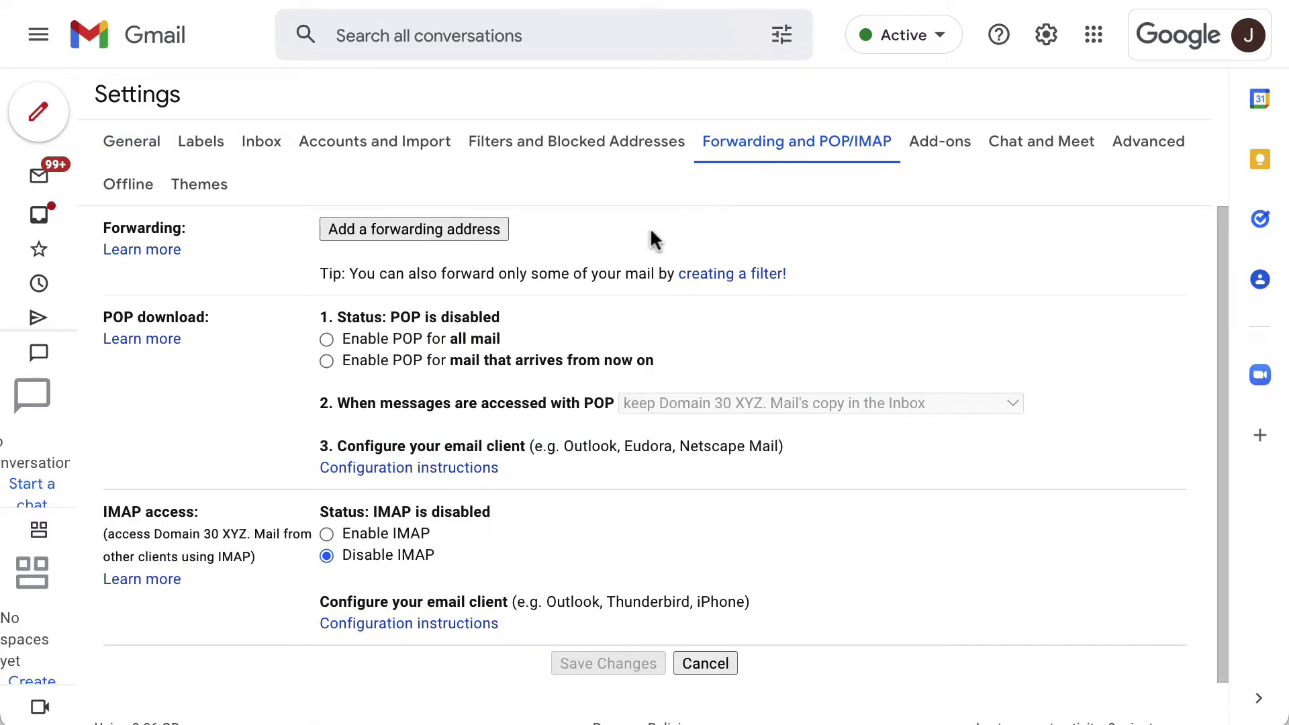
{"action": "left_click", "coordinate": [327, 534]}
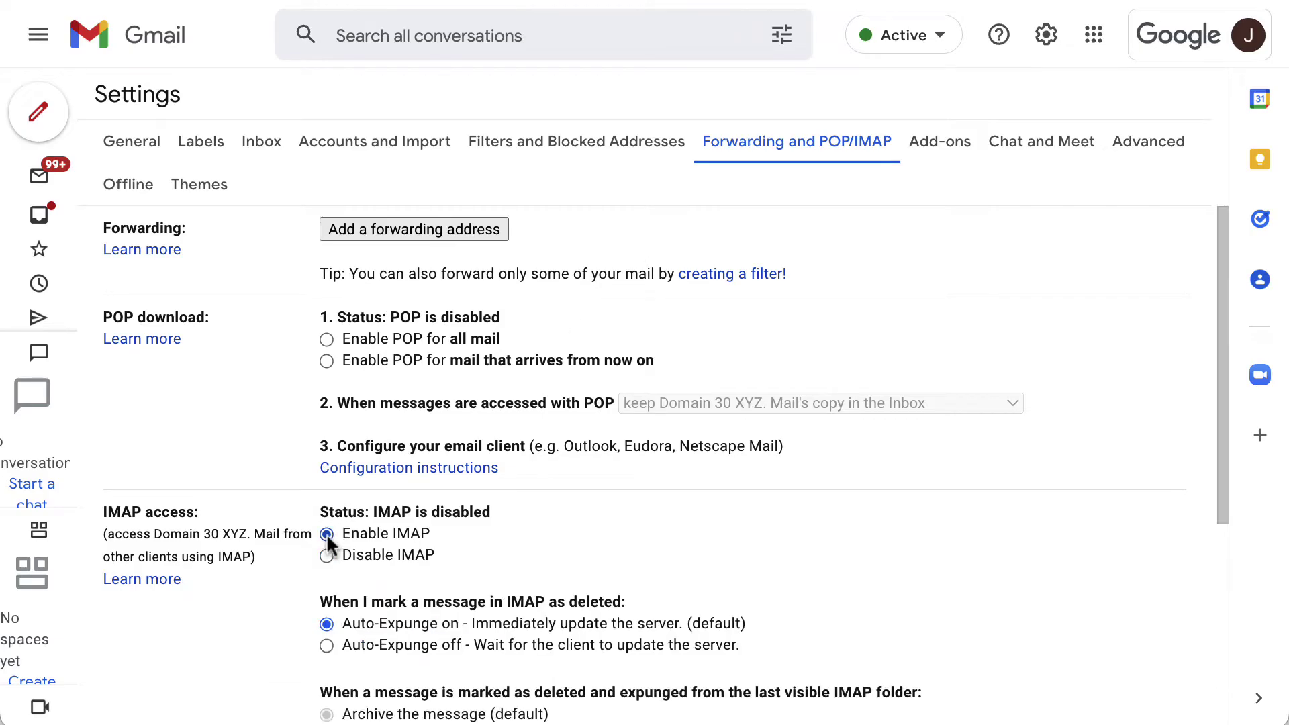
{"action": "left_click_drag", "start_coordinate": [1224, 505], "coordinate": [1237, 672]}
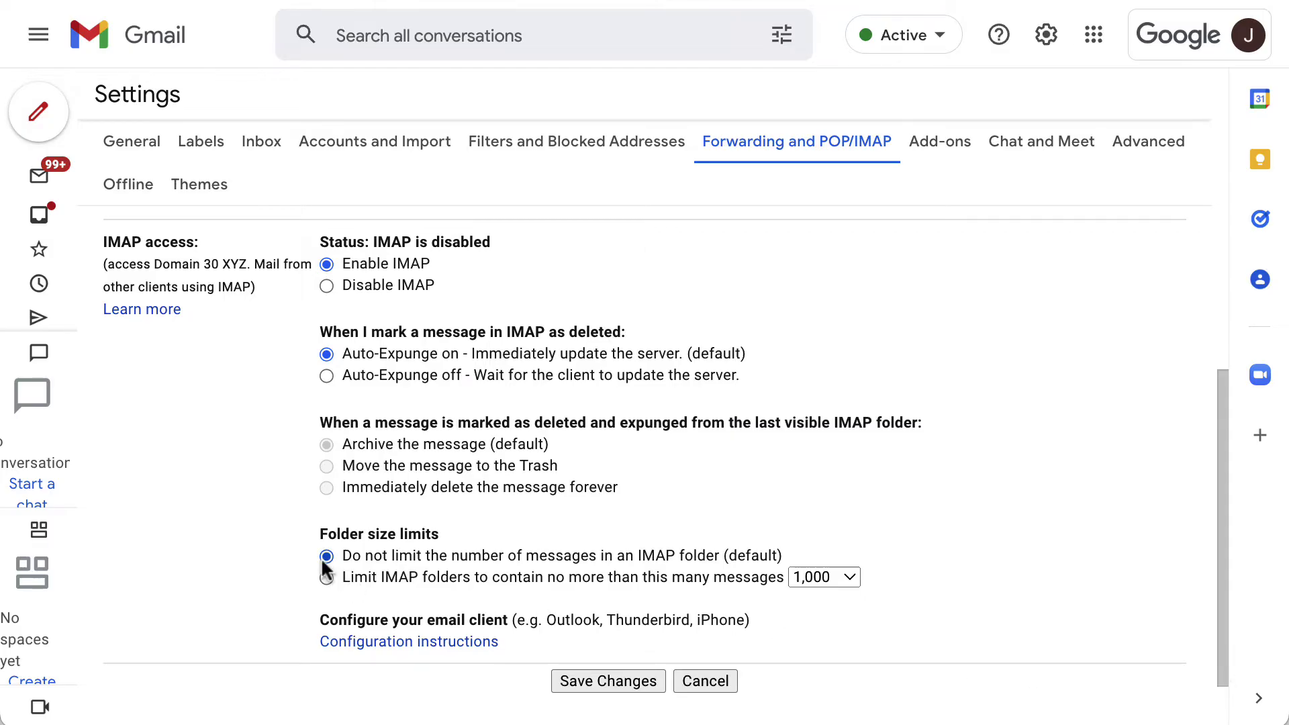
{"action": "left_click", "coordinate": [662, 681]}
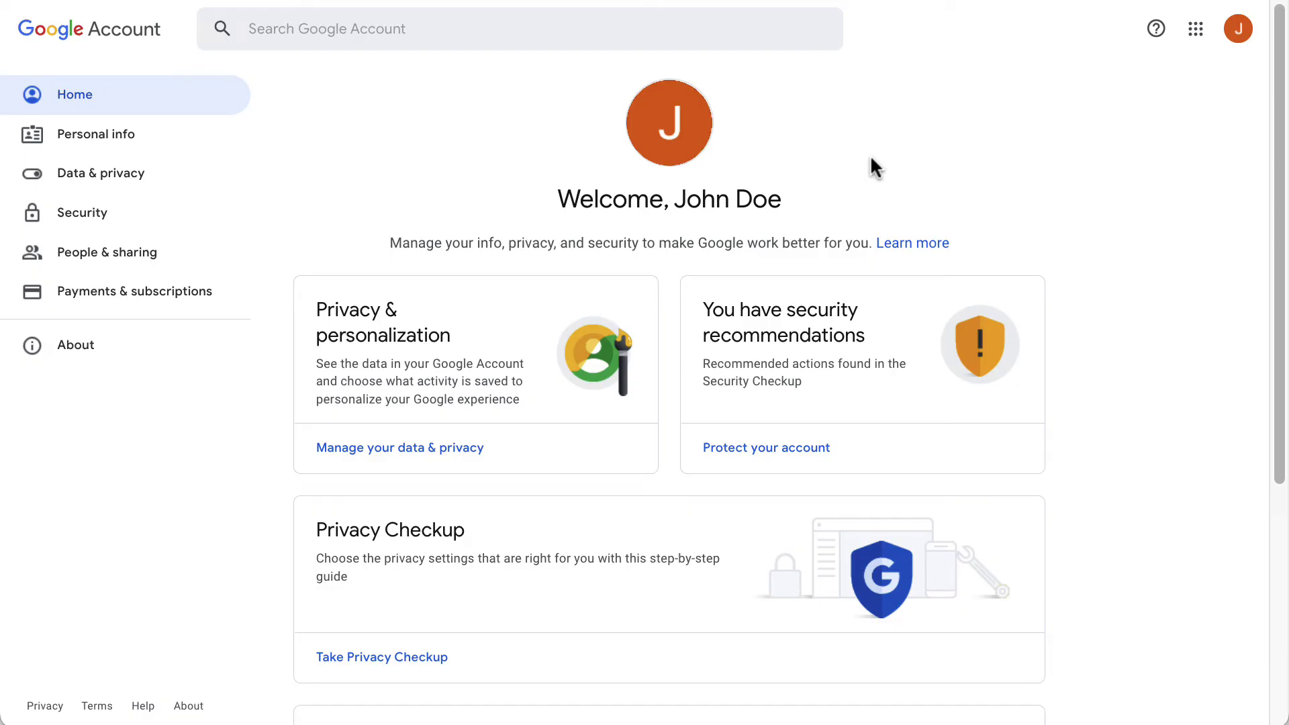
Open App passwords from the account's Security page and re-verify with the account password
{"action": "left_click", "coordinate": [161, 229]}
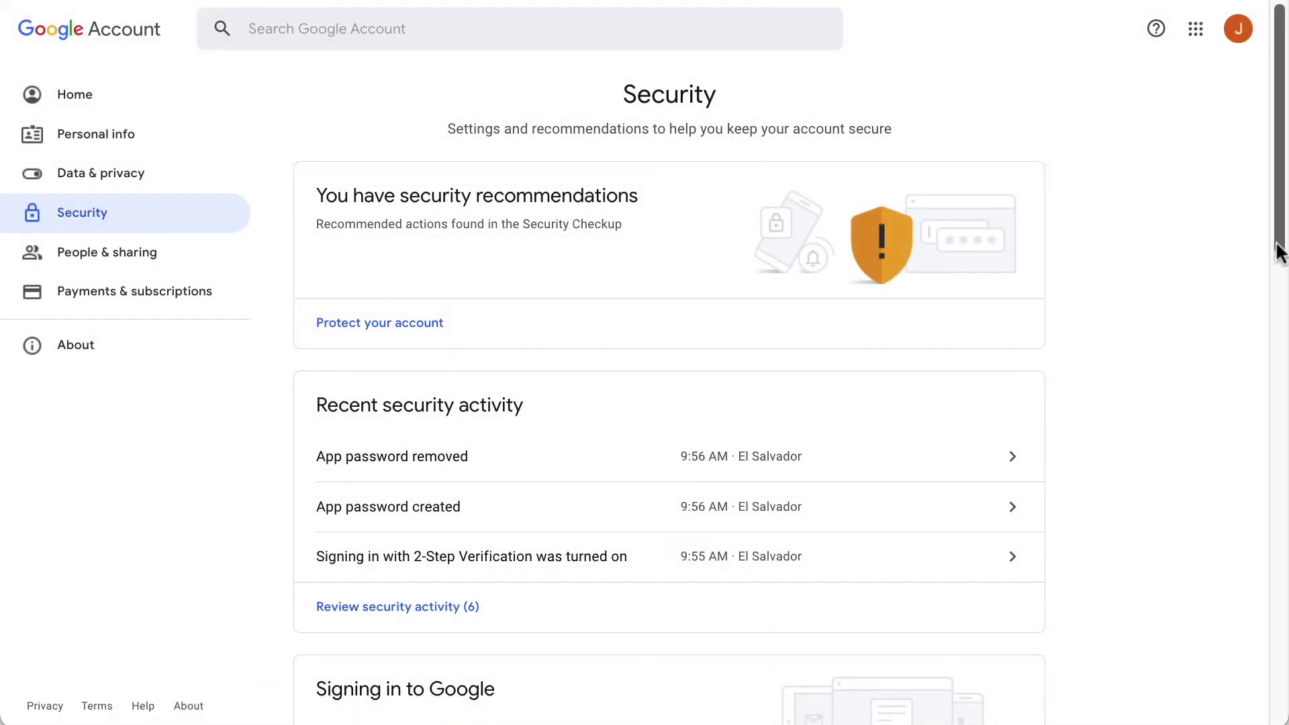
{"action": "left_click_drag", "start_coordinate": [1278, 250], "coordinate": [1286, 388]}
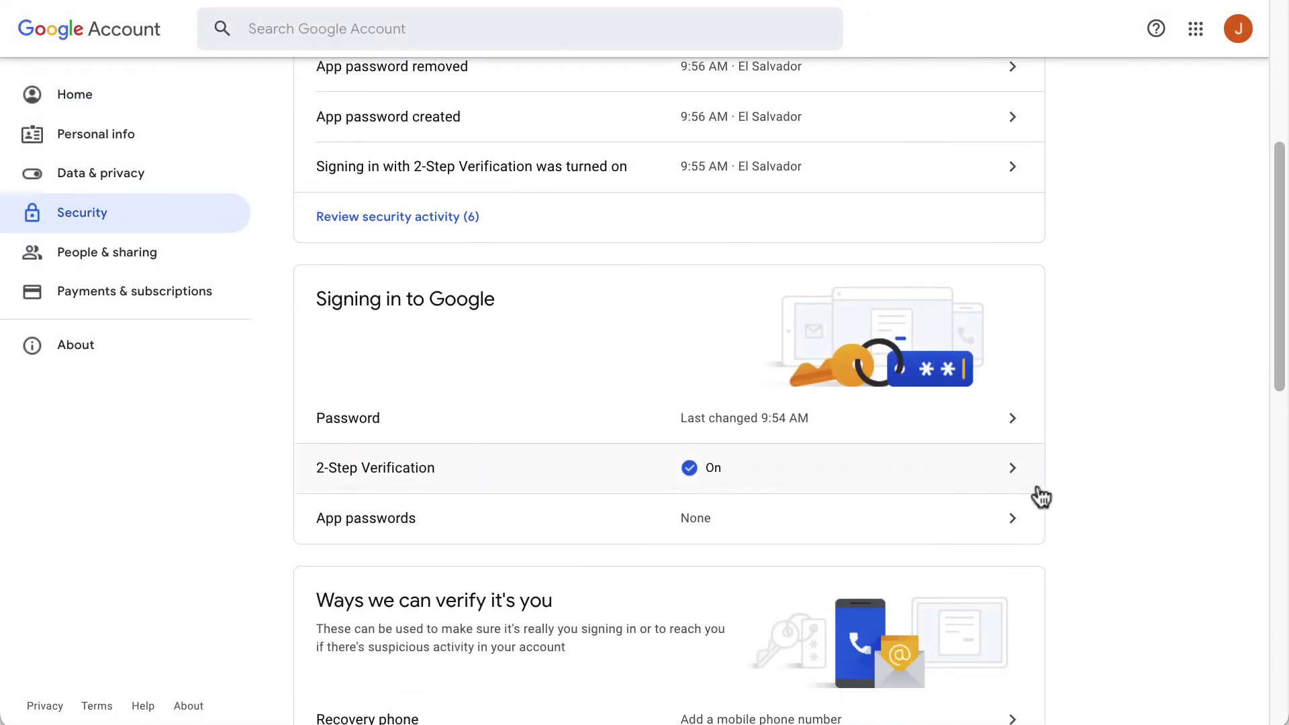
{"action": "left_click", "coordinate": [1018, 531]}
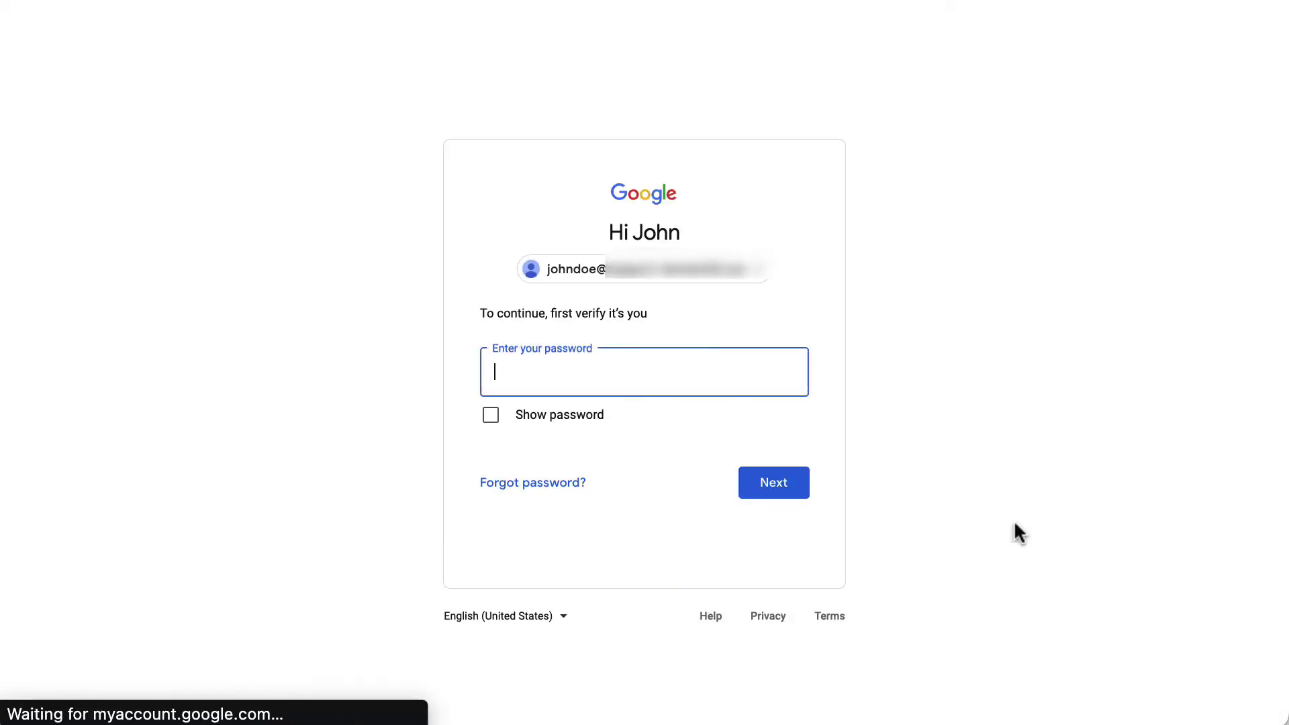
{"action": "type", "text": "*********"}
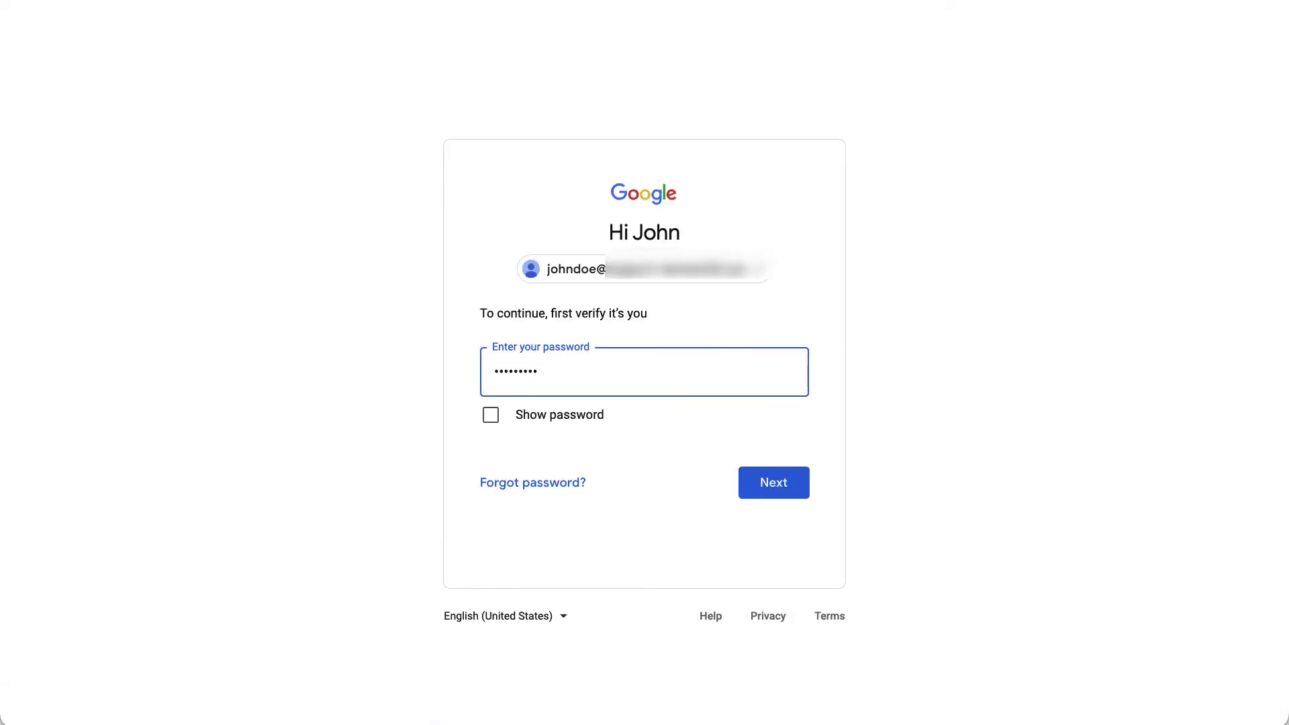
{"action": "left_click", "coordinate": [802, 479]}
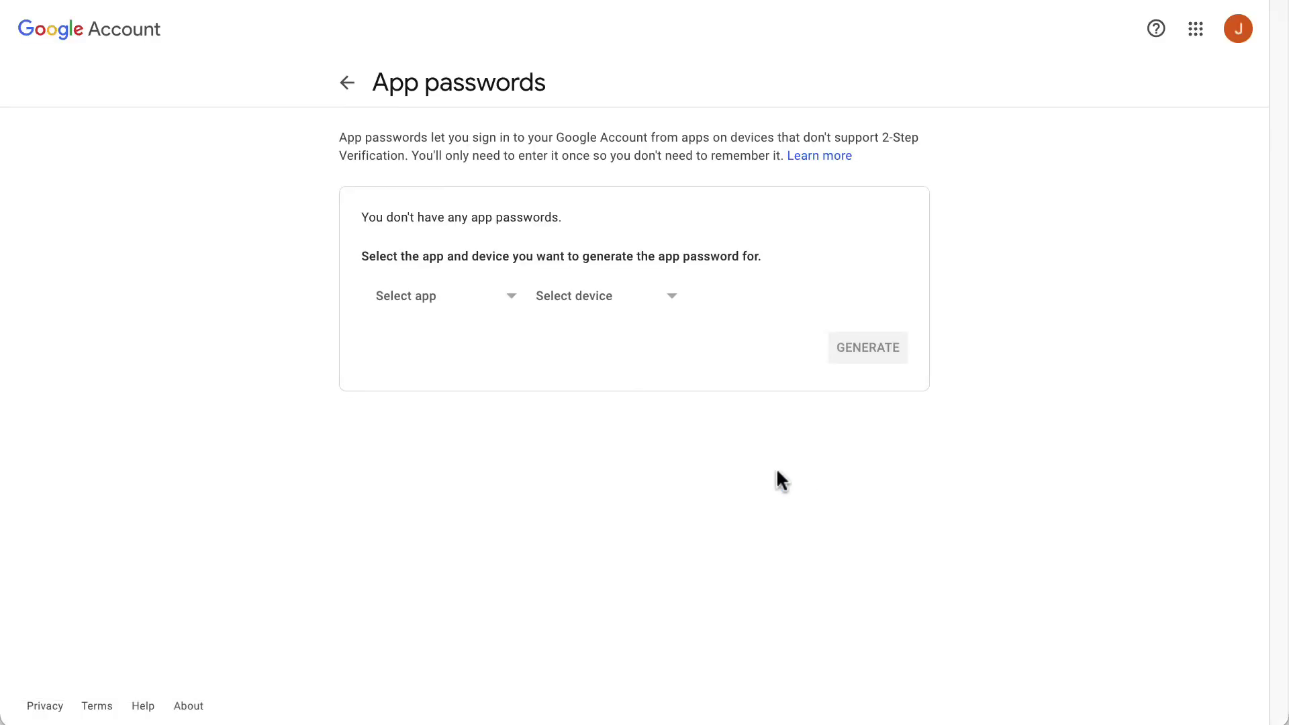
Generate a Mail app password for a custom device named 'Another device' and close the dialog
{"action": "left_click", "coordinate": [512, 309]}
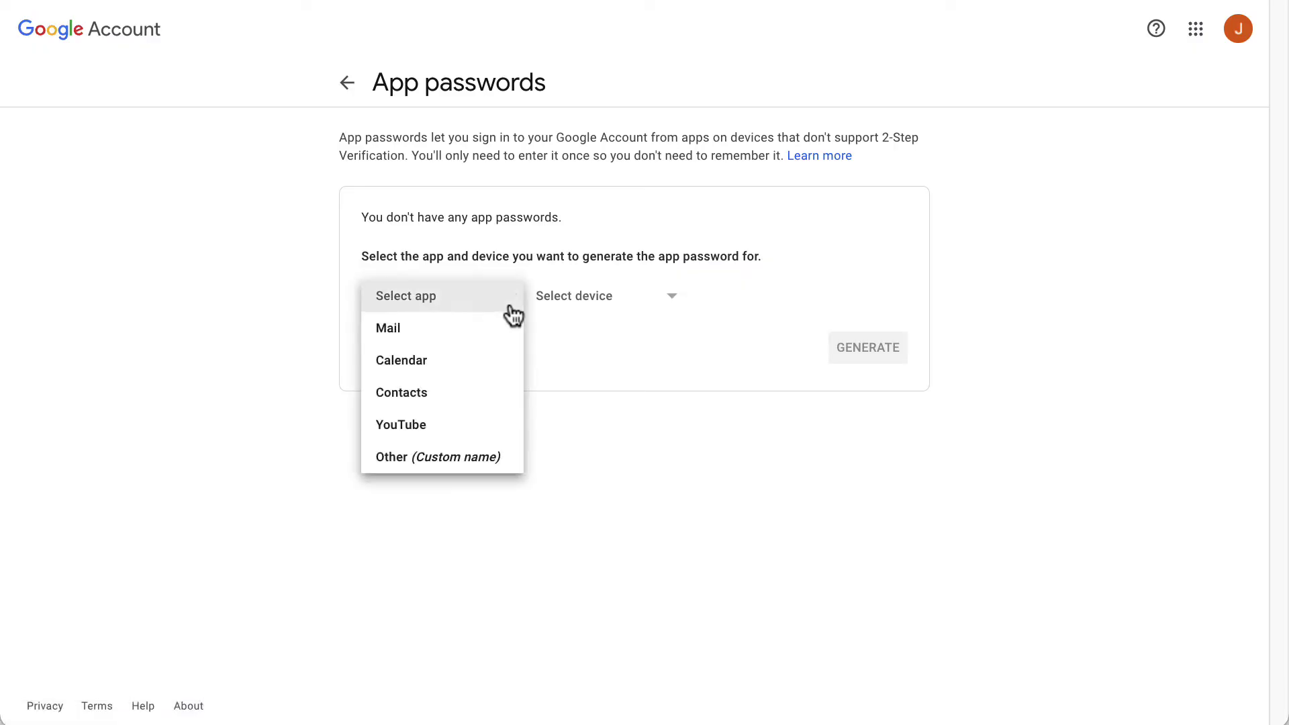
{"action": "left_click", "coordinate": [507, 327]}
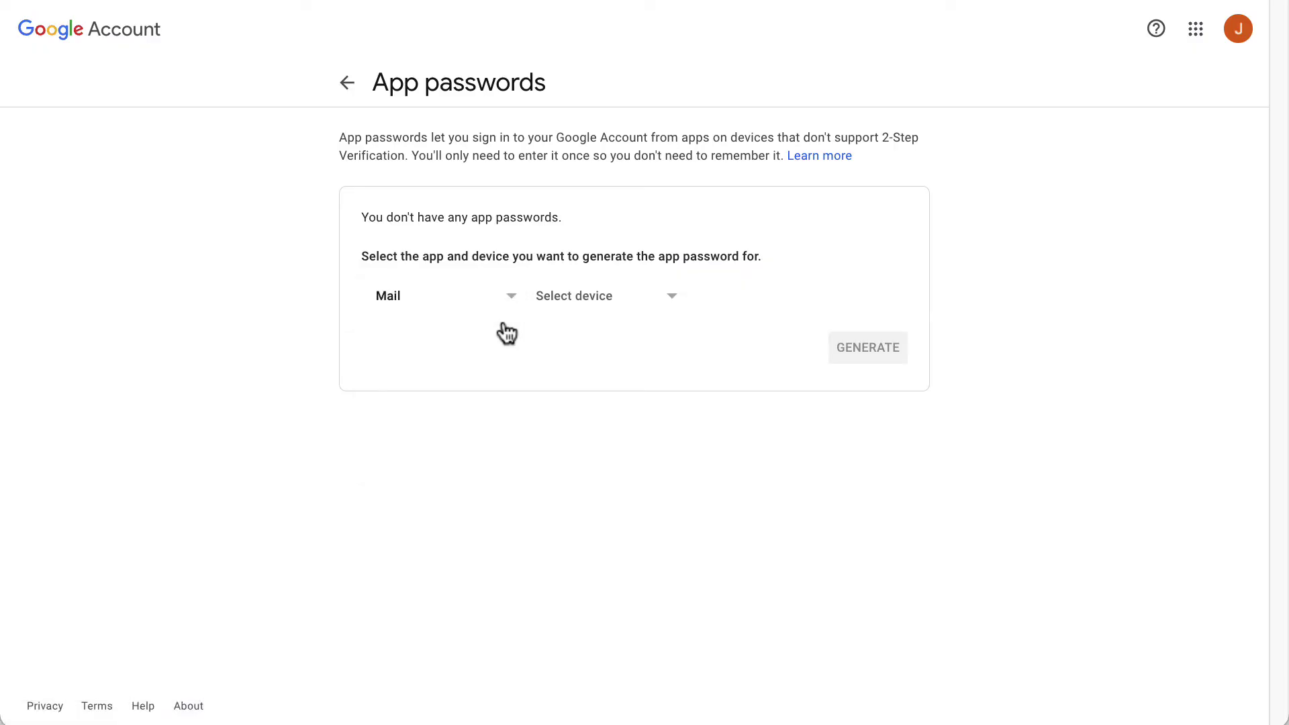
{"action": "left_click", "coordinate": [671, 308]}
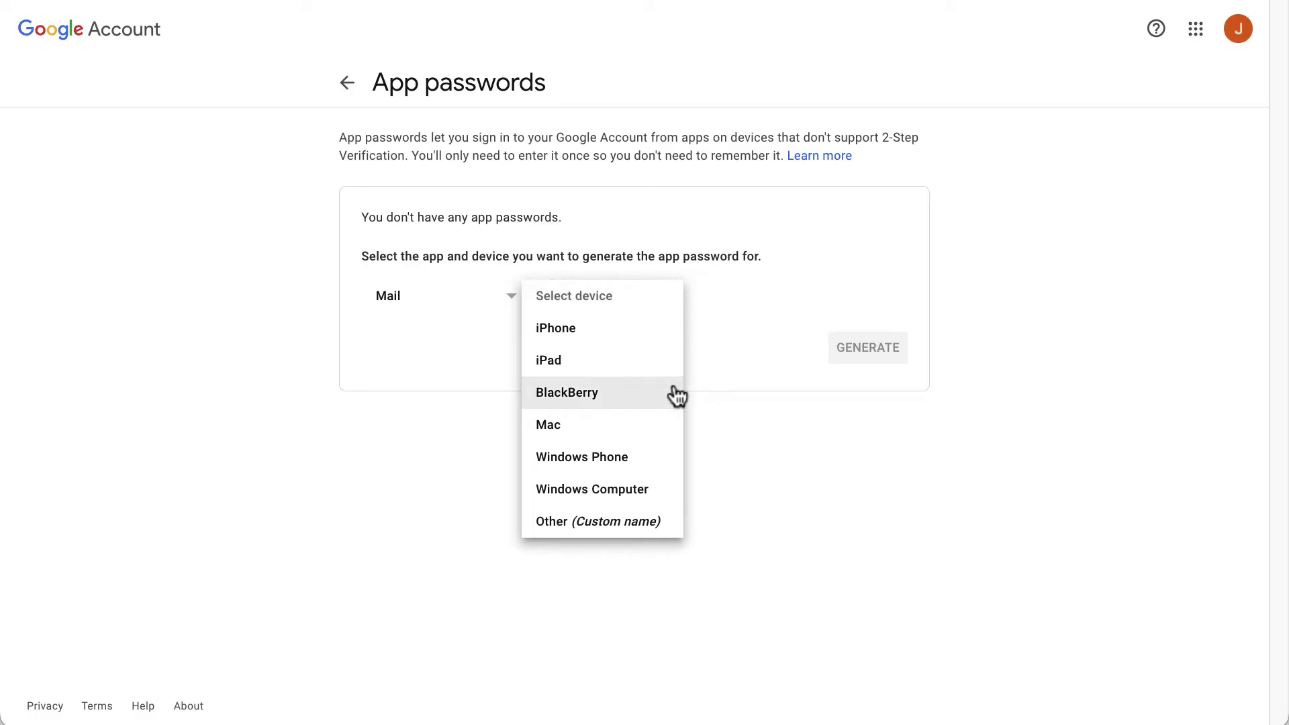
{"action": "left_click", "coordinate": [668, 525]}
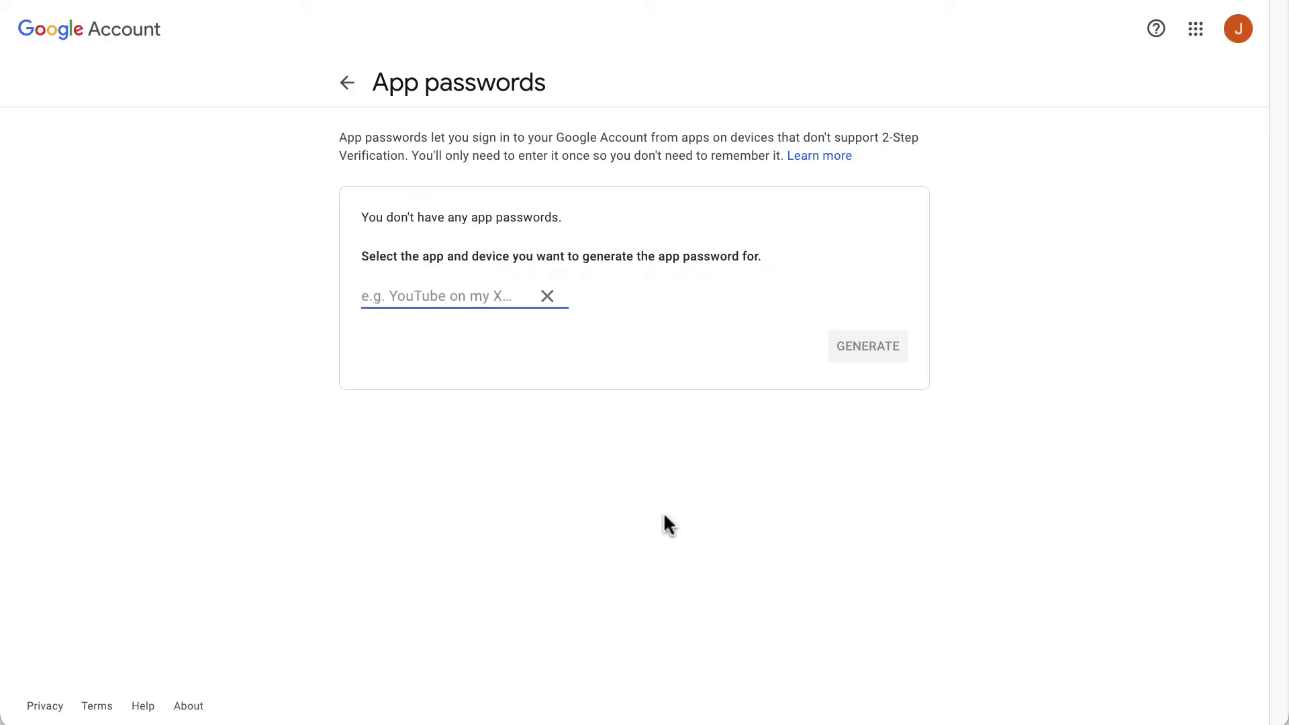
{"action": "type", "text": "Another device"}
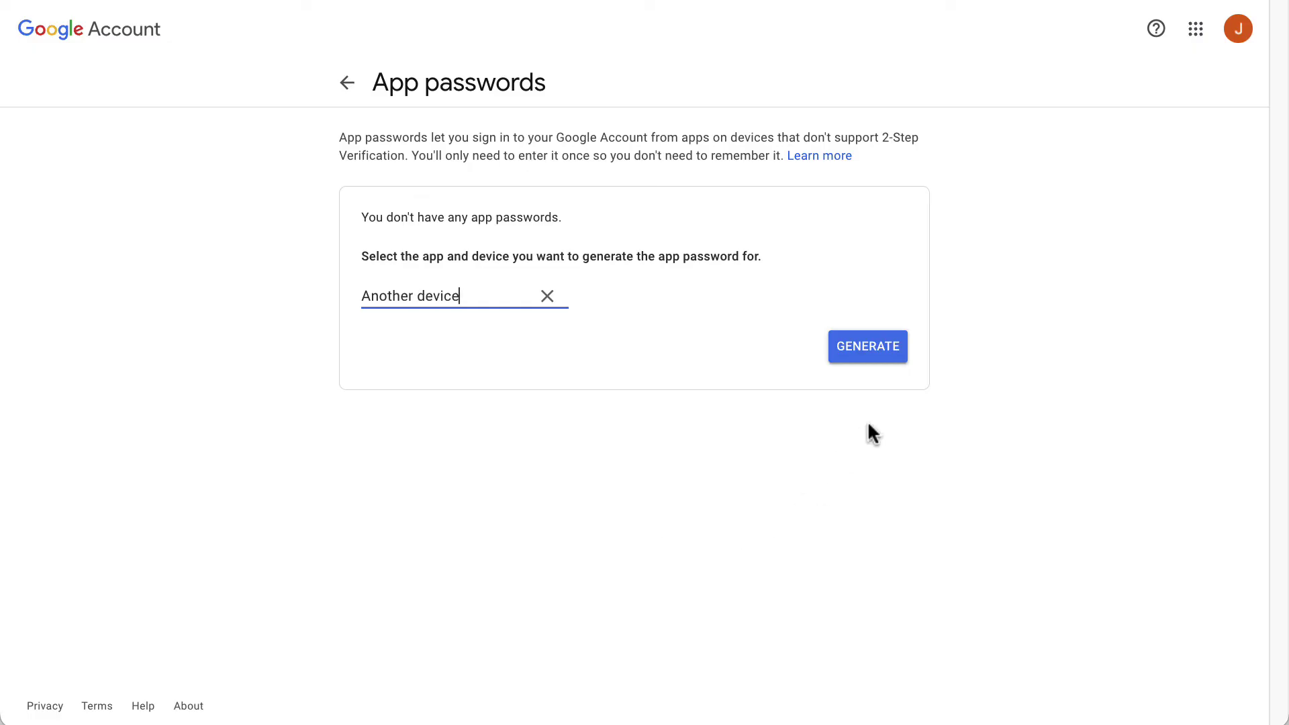
{"action": "left_click", "coordinate": [894, 363]}
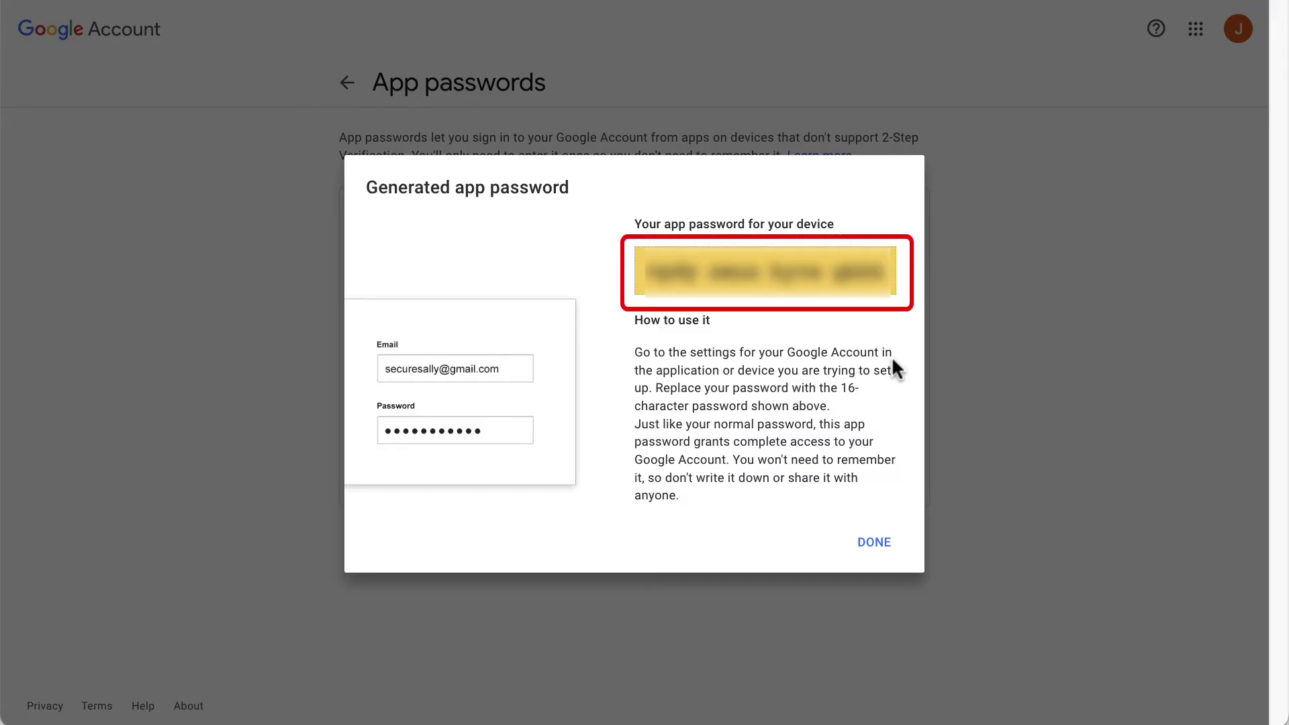
{"action": "left_click", "coordinate": [898, 556]}
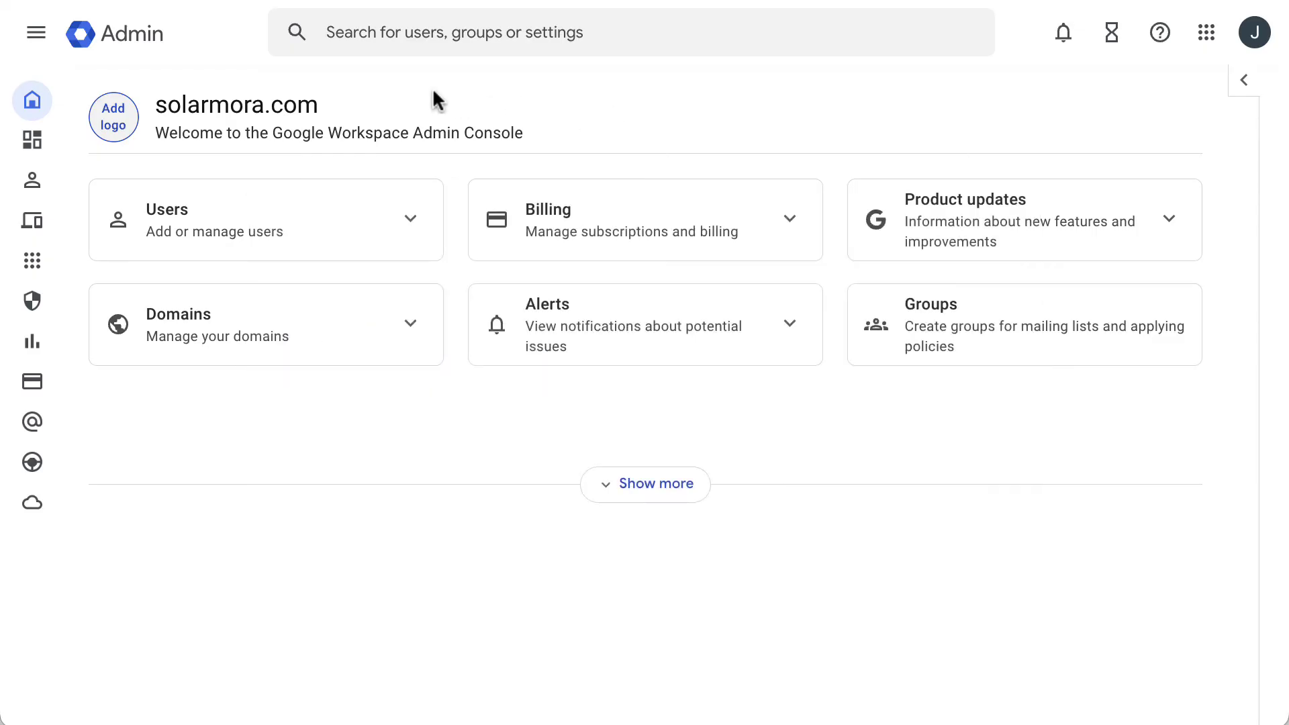
Set Security > Access and data control > Less secure apps to 'Allow users to manage their access' and save
{"action": "left_click", "coordinate": [35, 51]}
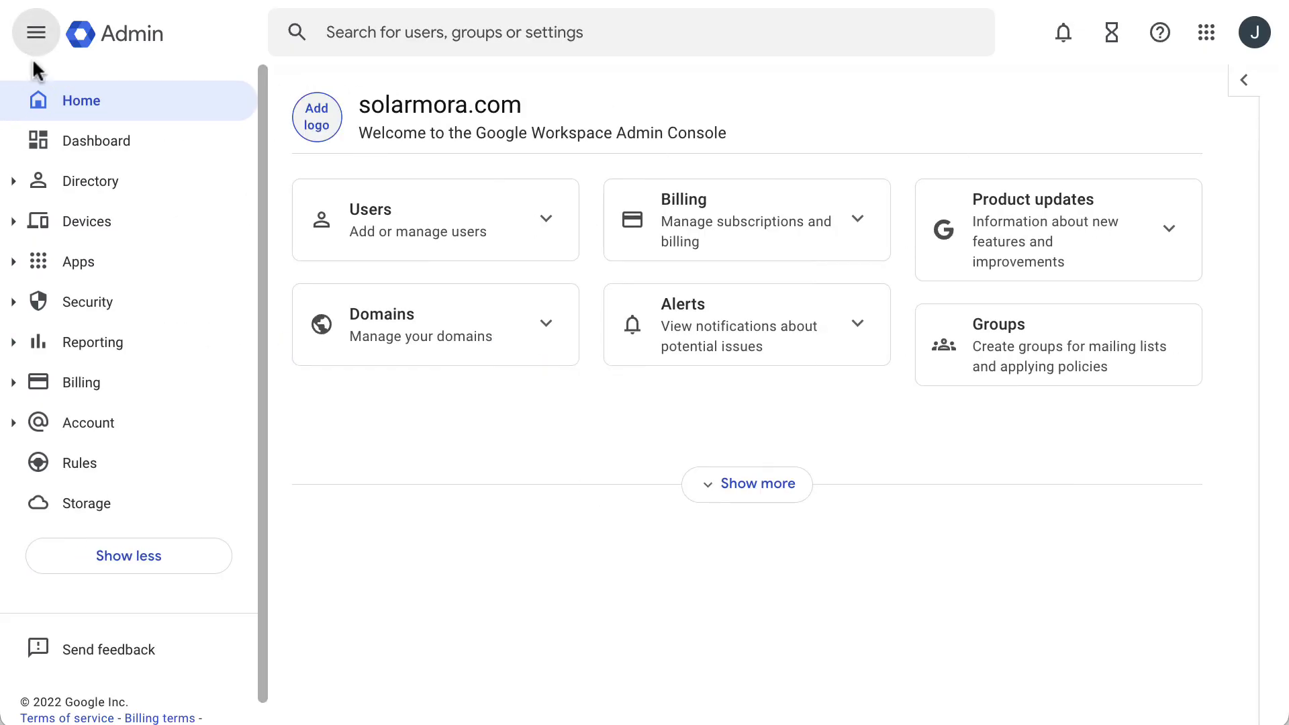
{"action": "left_click", "coordinate": [13, 307]}
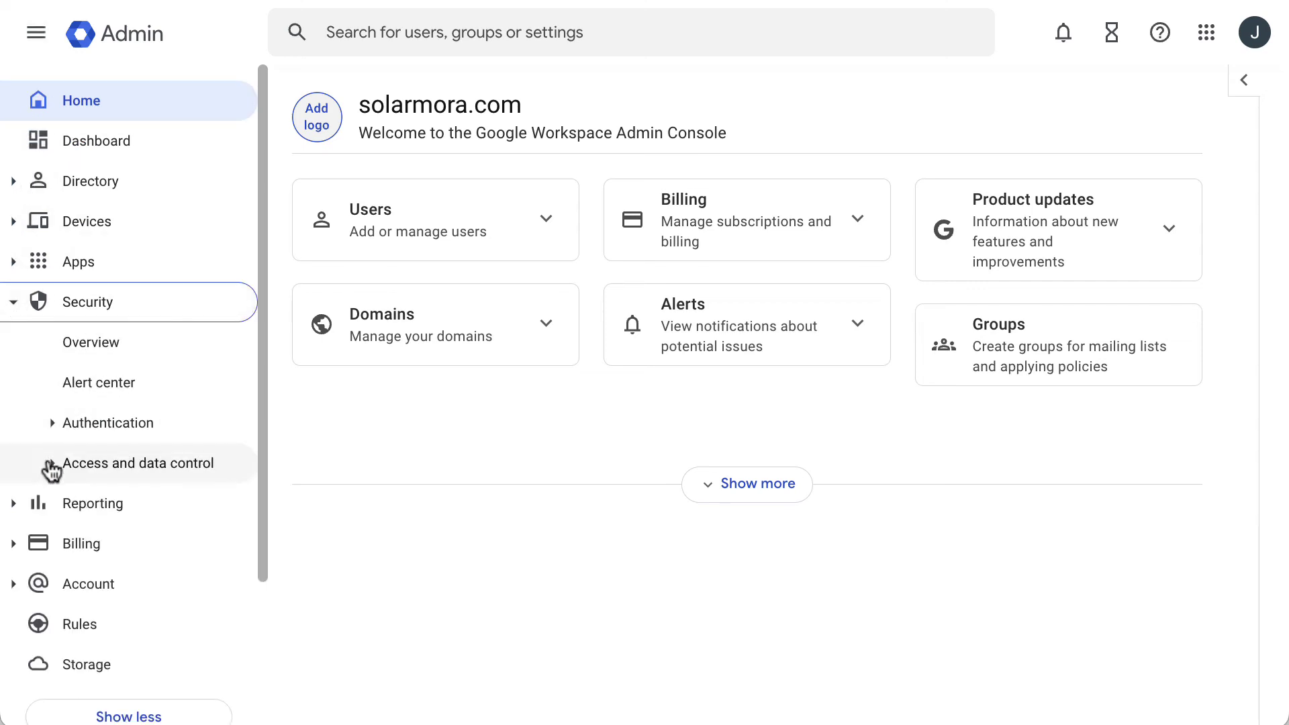
{"action": "left_click", "coordinate": [52, 464]}
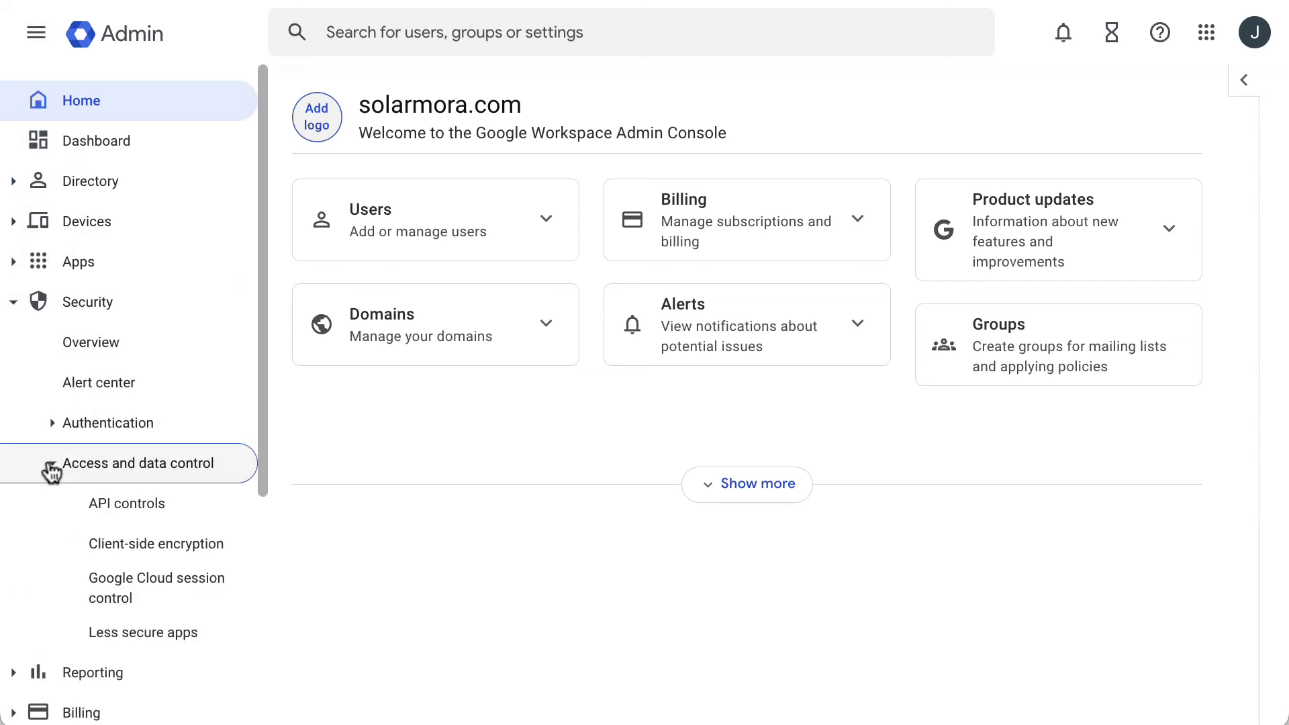
{"action": "left_click", "coordinate": [70, 637]}
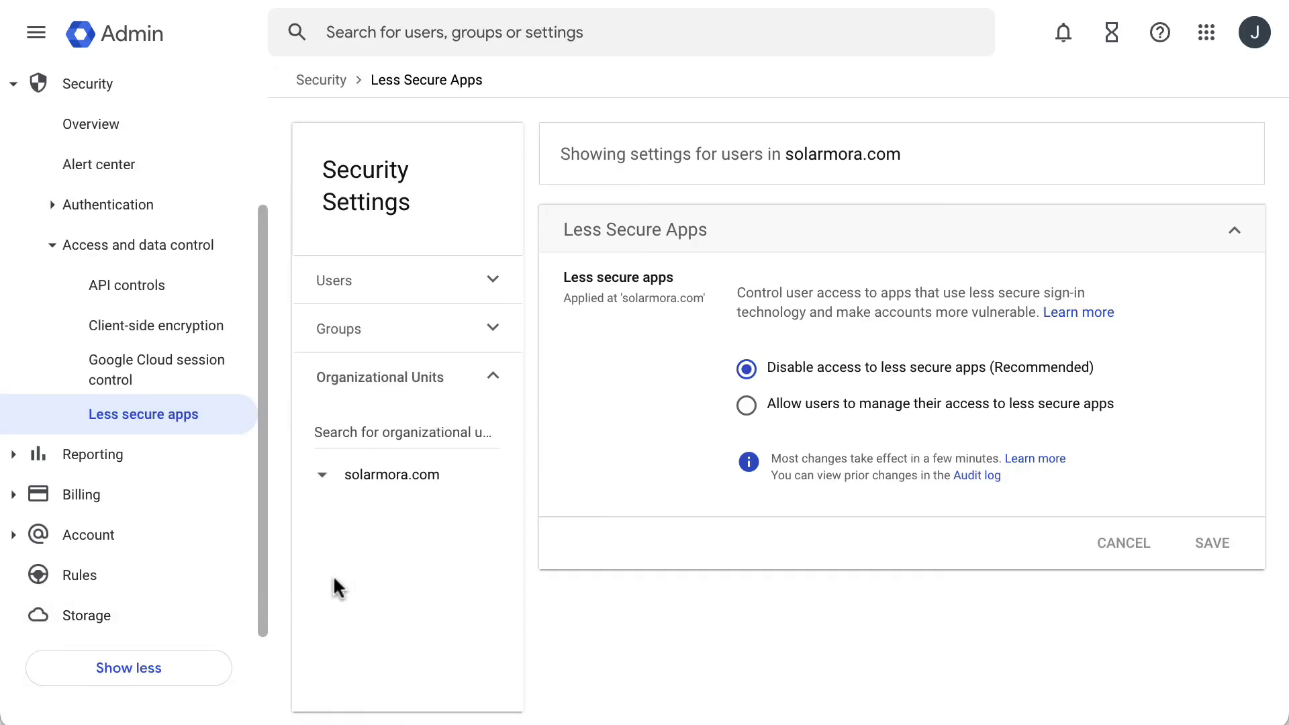
{"action": "left_click", "coordinate": [747, 405]}
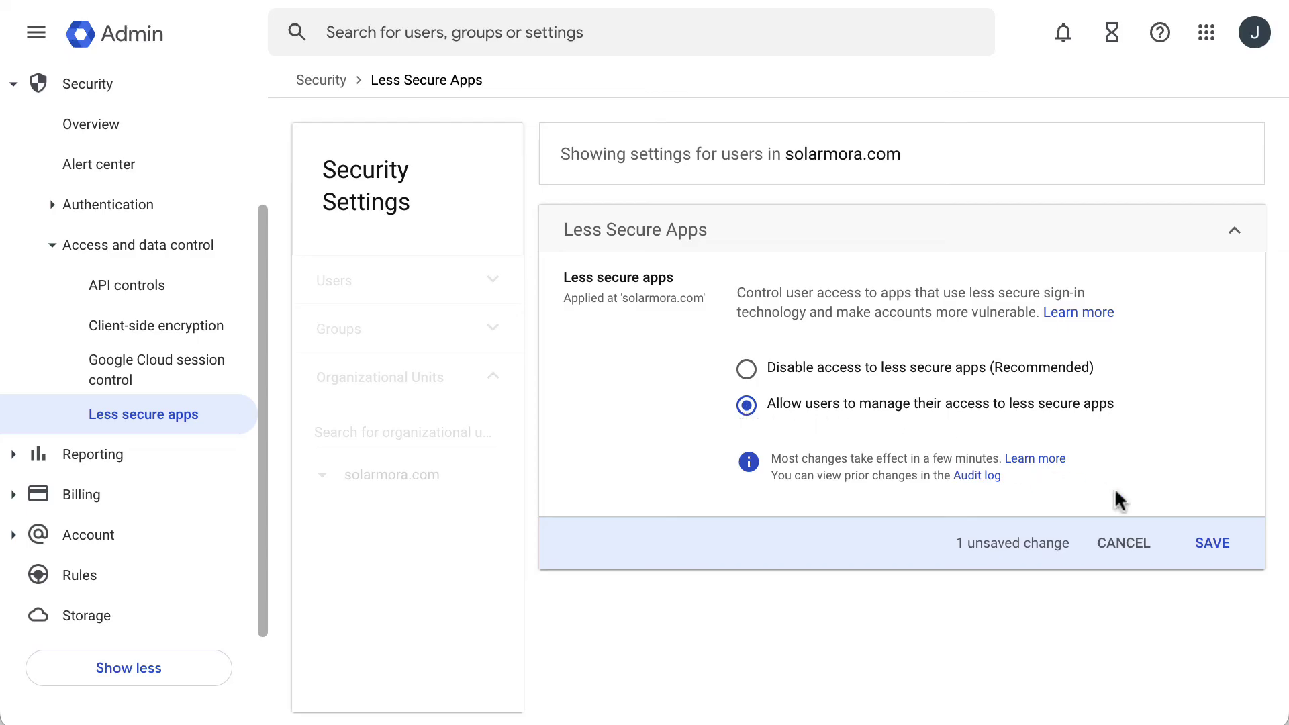
{"action": "left_click", "coordinate": [1213, 545]}
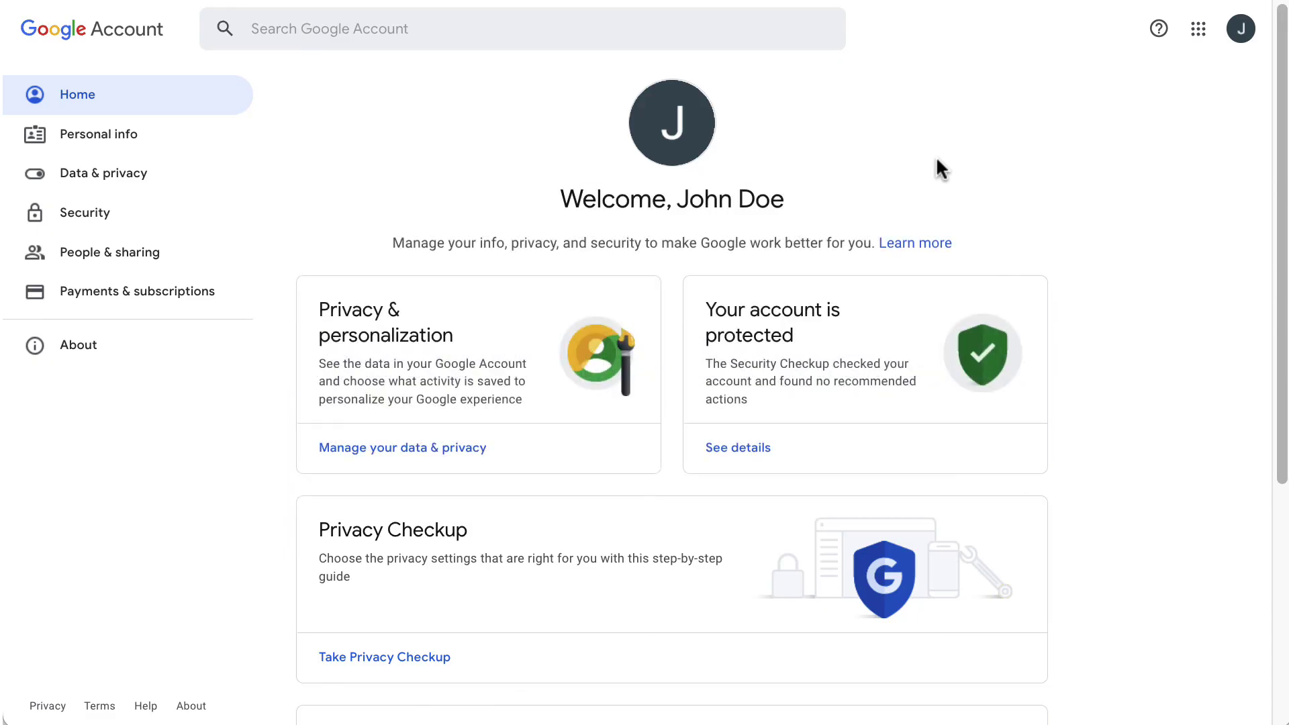
Switch the Allow less secure apps toggle ON under the account's Security settings
{"action": "left_click", "coordinate": [173, 226]}
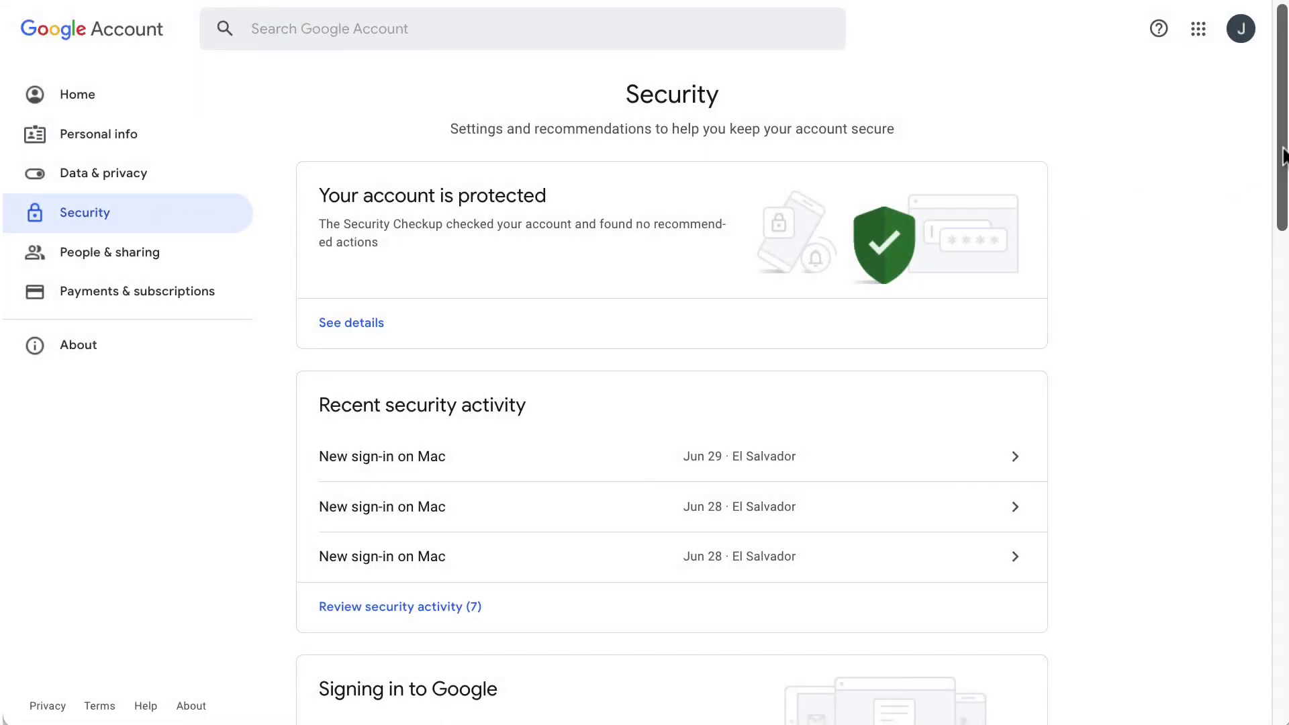
{"action": "left_click_drag", "start_coordinate": [1280, 157], "coordinate": [1286, 499]}
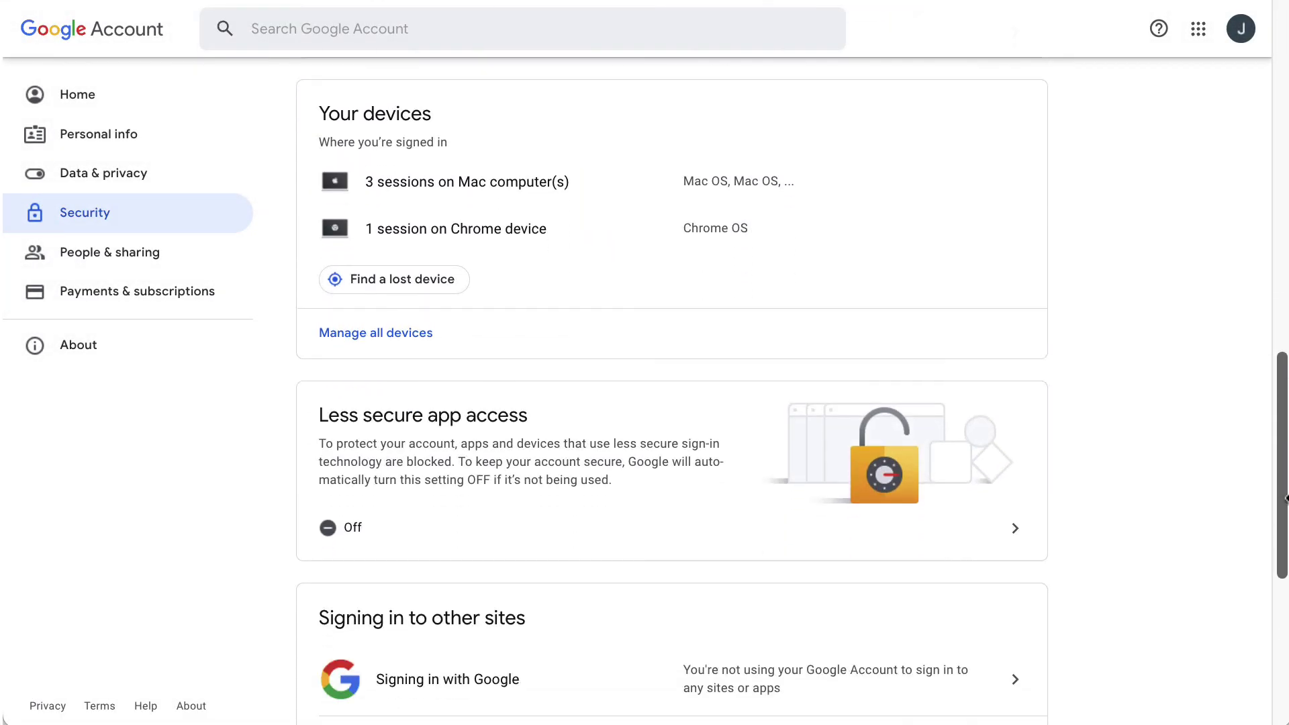
{"action": "left_click", "coordinate": [1017, 530]}
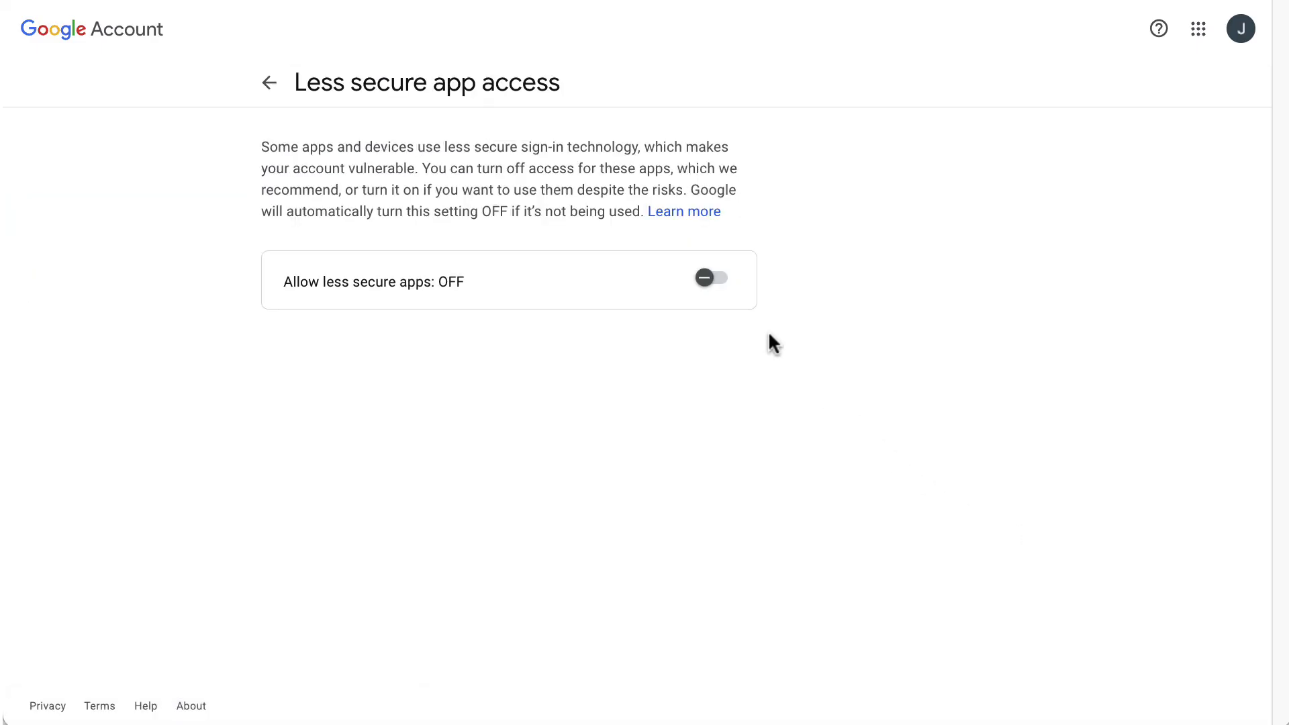
{"action": "left_click", "coordinate": [706, 296]}
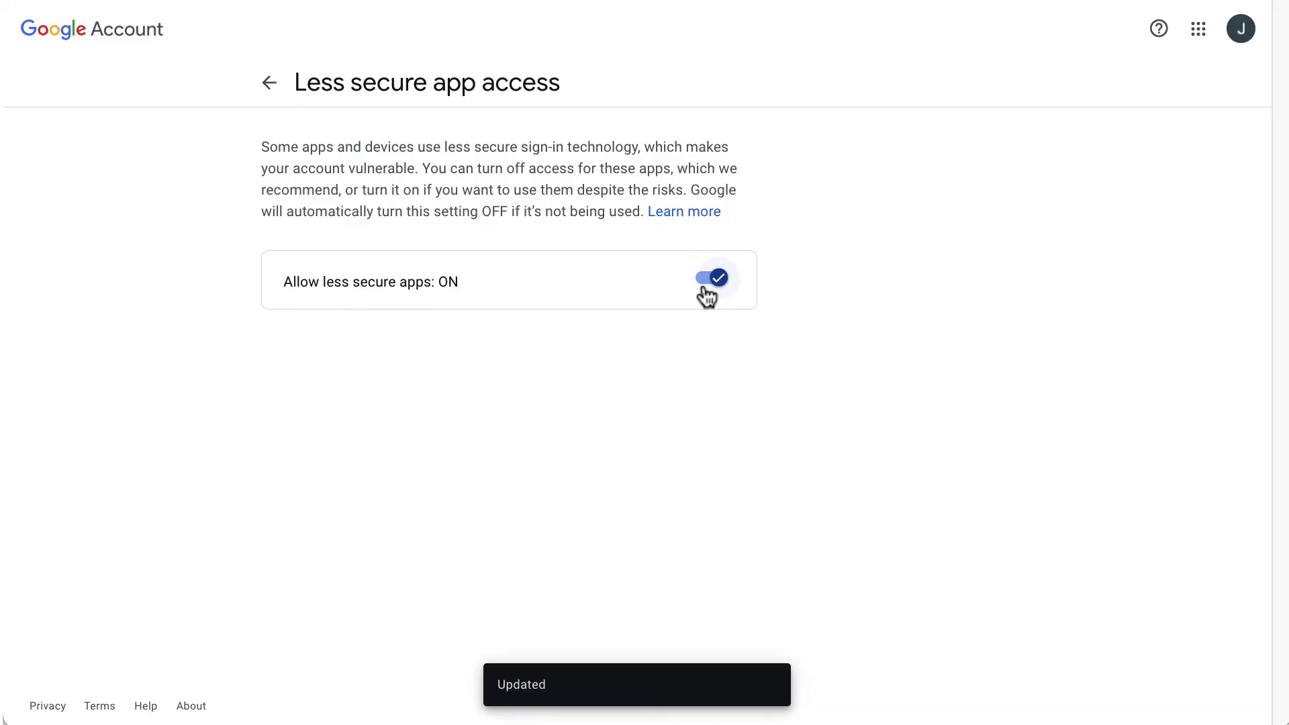